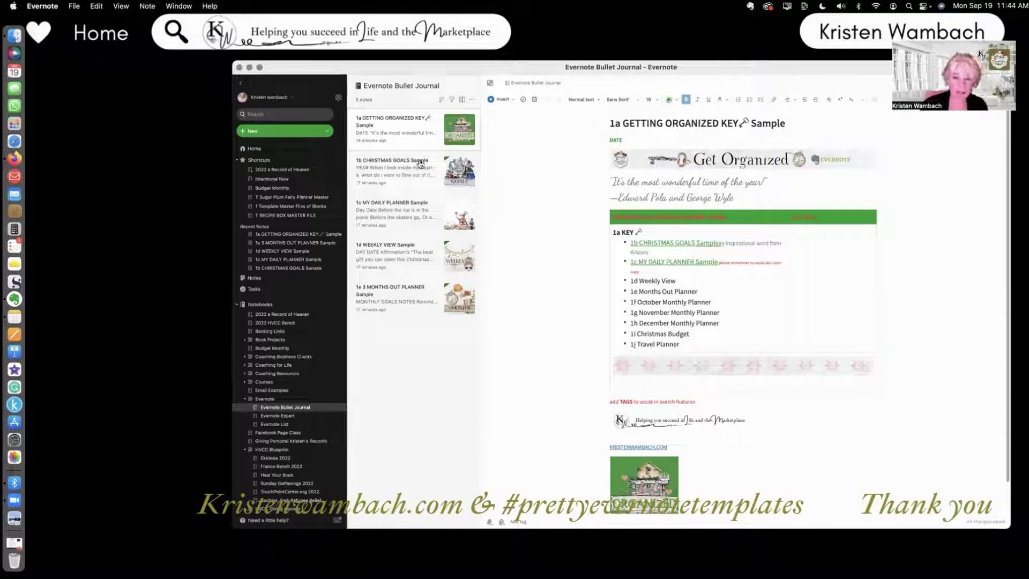
Select the 1a GETTING ORGANIZED KEY Sample note and follow its 1b CHRISTMAS GOALS Sample link
left_click(404, 127)
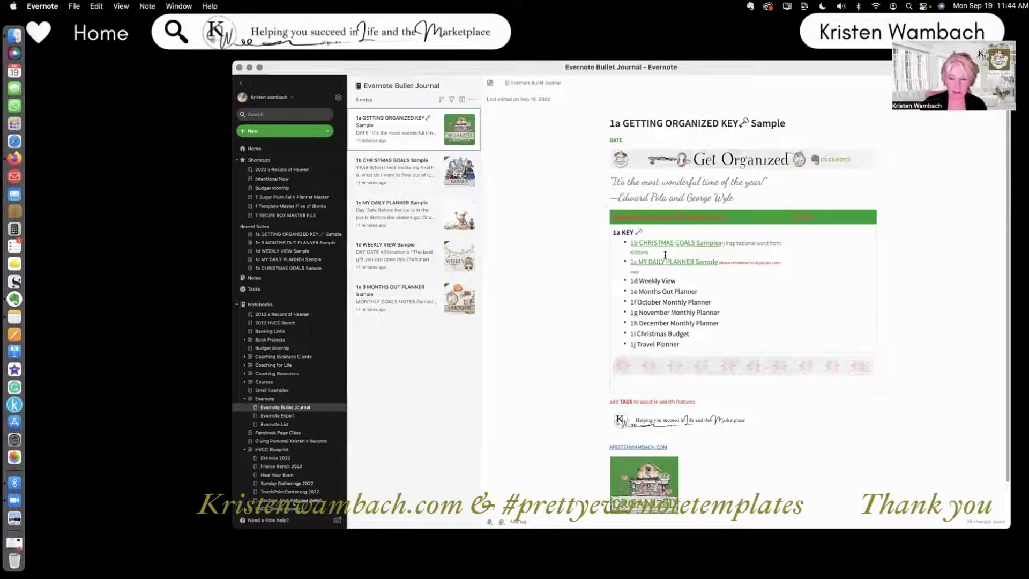
mouse_move(669, 247)
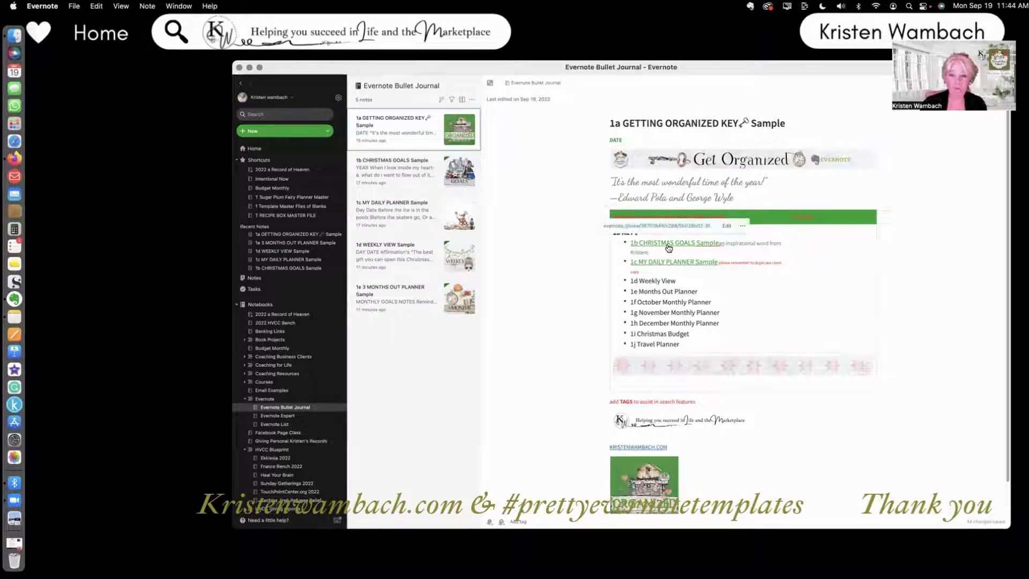
left_click(669, 245)
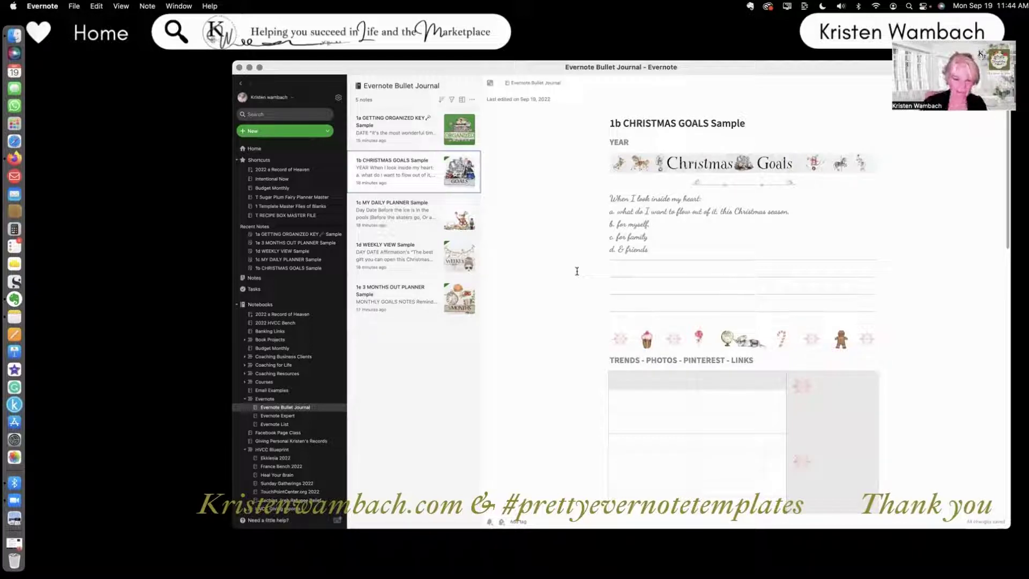
Go from the 1c MY DAILY PLANNER note to the 1d WEEKLY VIEW Sample note, shifting the window left
left_click(408, 226)
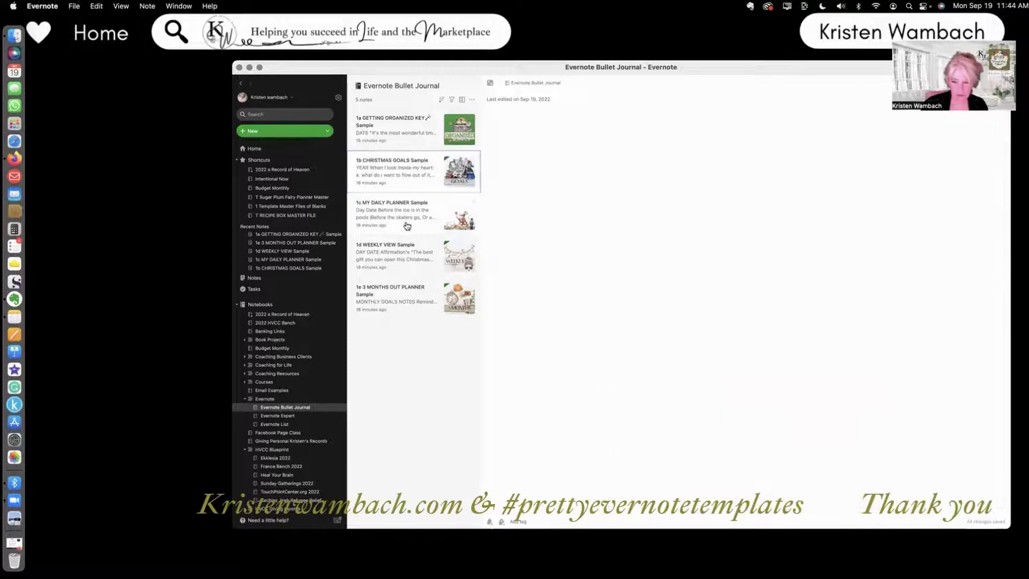
left_click(409, 253)
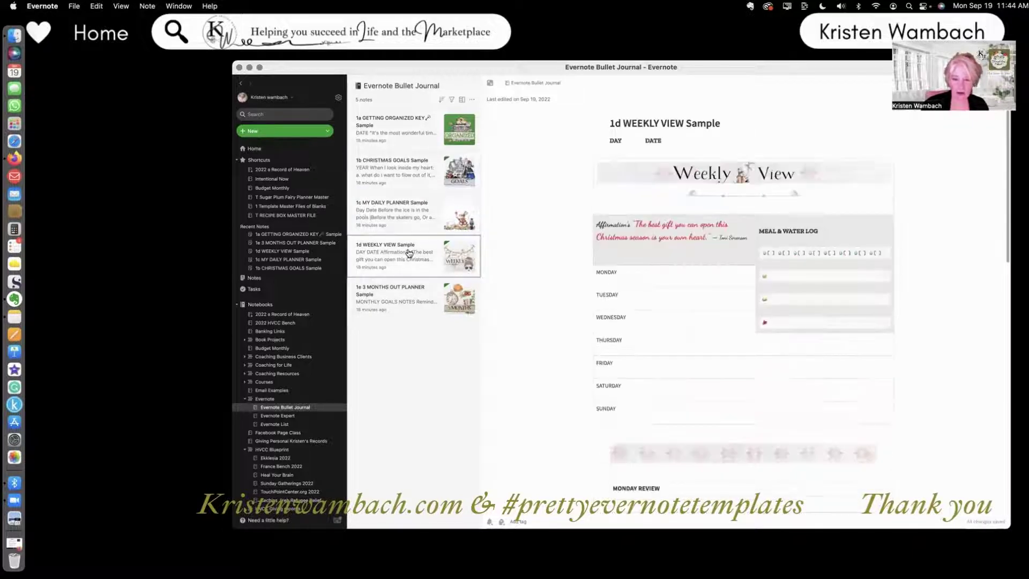
left_click_drag(682, 68, 590, 69)
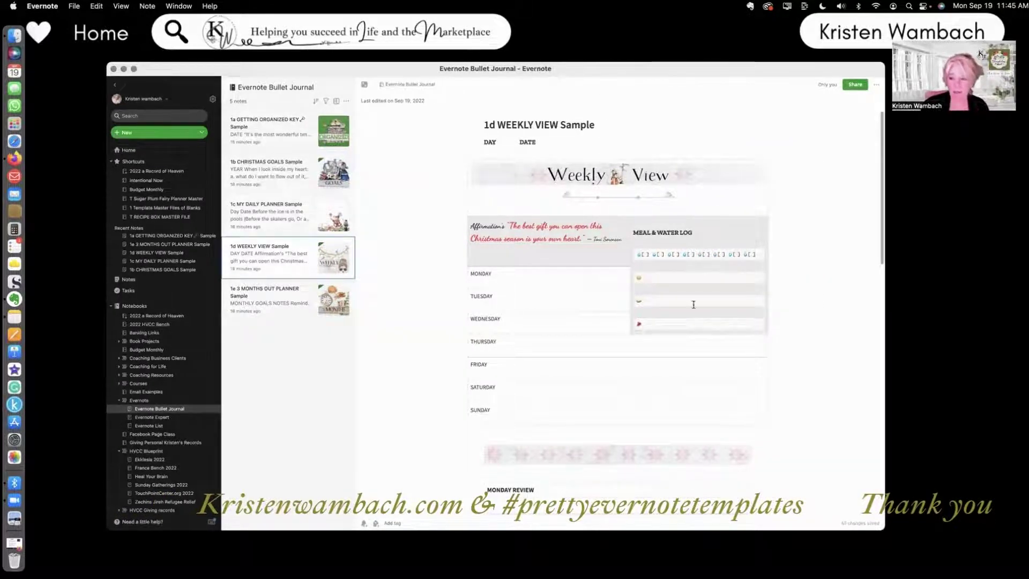
Copy the 1d WEEKLY VIEW Sample note's app link via More actions > Copy internal link
left_click(878, 86)
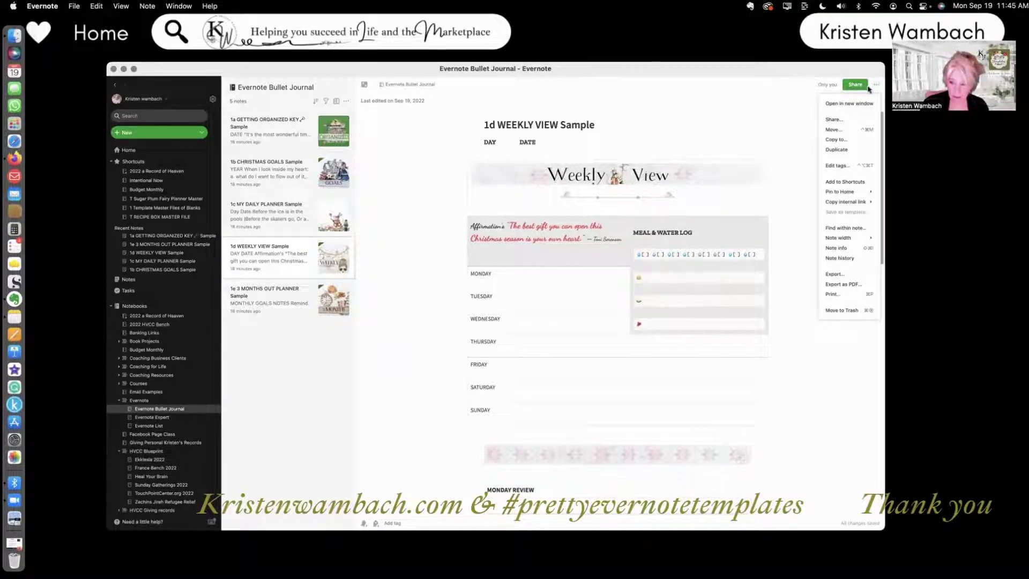
mouse_move(862, 207)
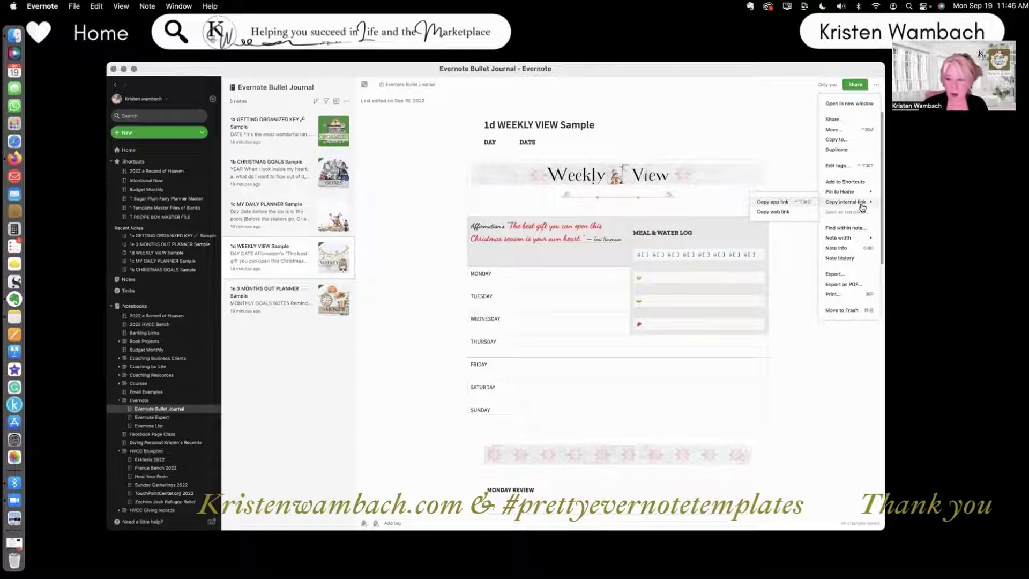
left_click(793, 202)
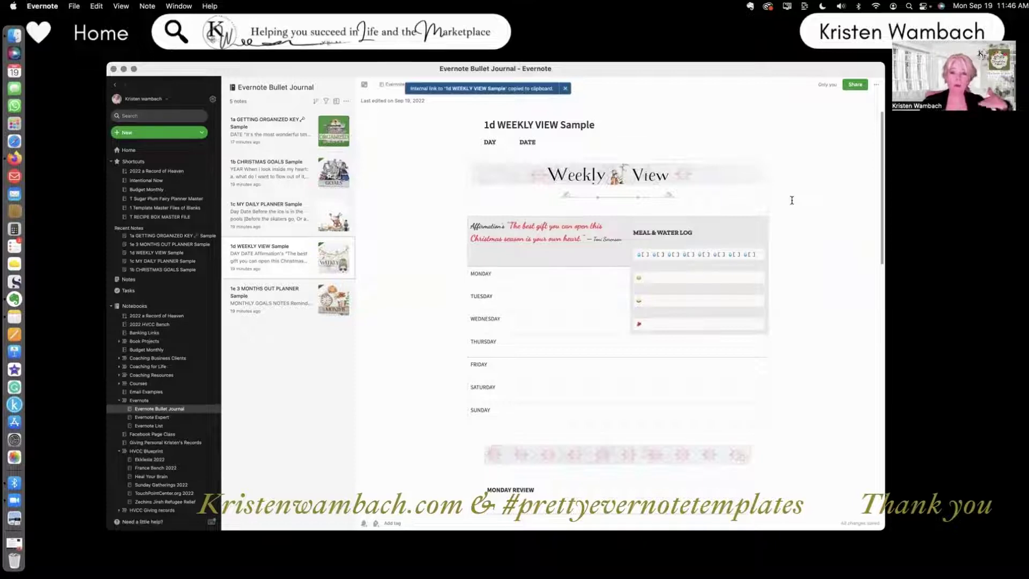
Paste the copied 1d WEEKLY VIEW Sample link after 1d Weekly View in the 1a key note
left_click(280, 132)
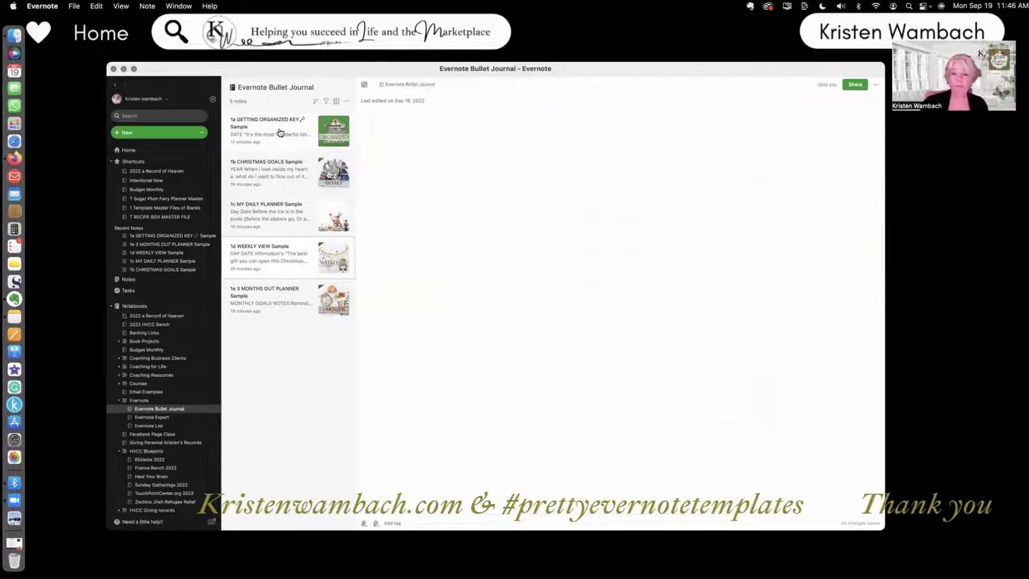
left_click(557, 281)
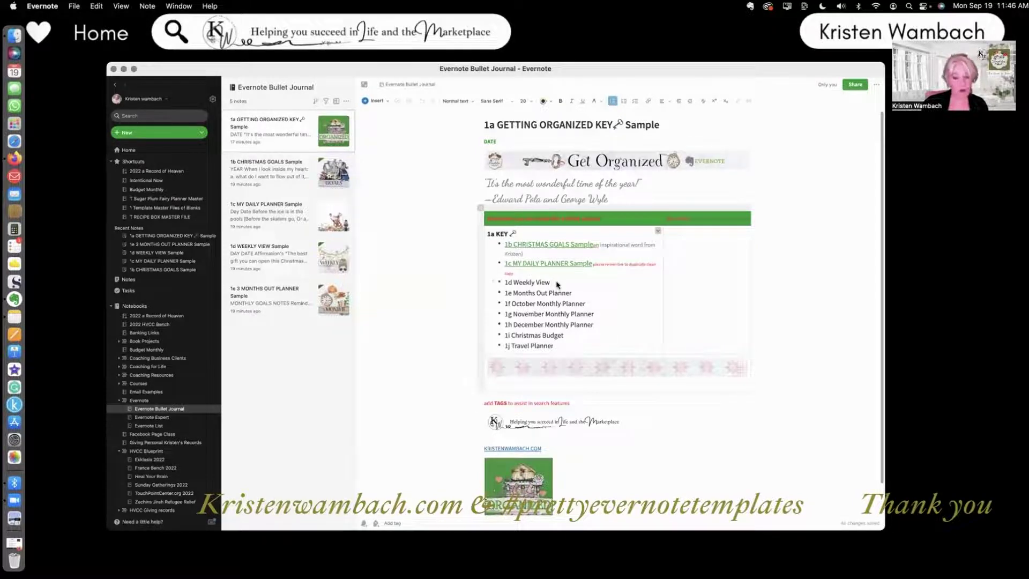
right_click(558, 281)
left_click(586, 341)
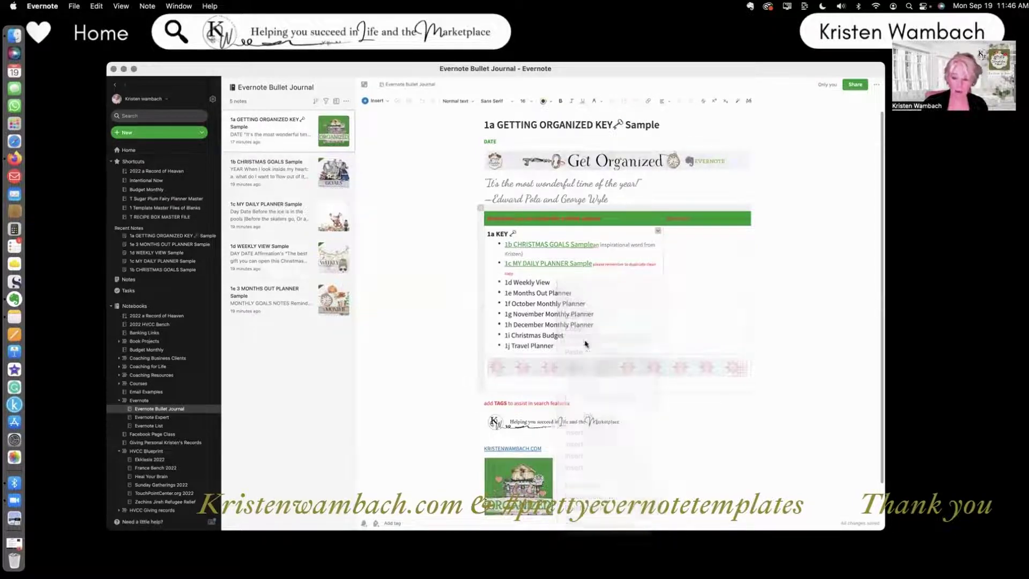
Delete the plain 1d Weekly View text, put 1e Months Out Planner on its own line, and test the link
mouse_move(550, 283)
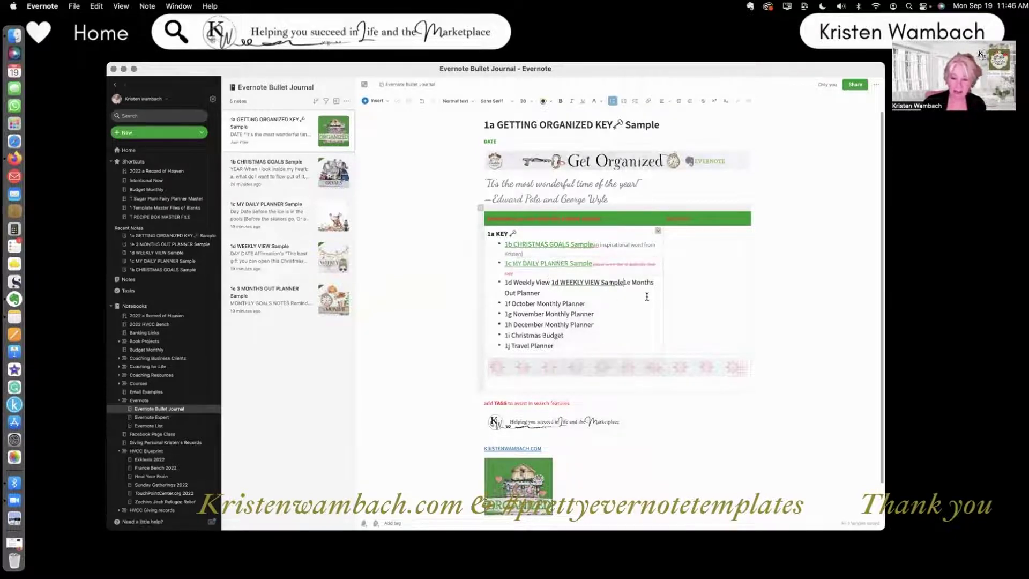
left_click(549, 283)
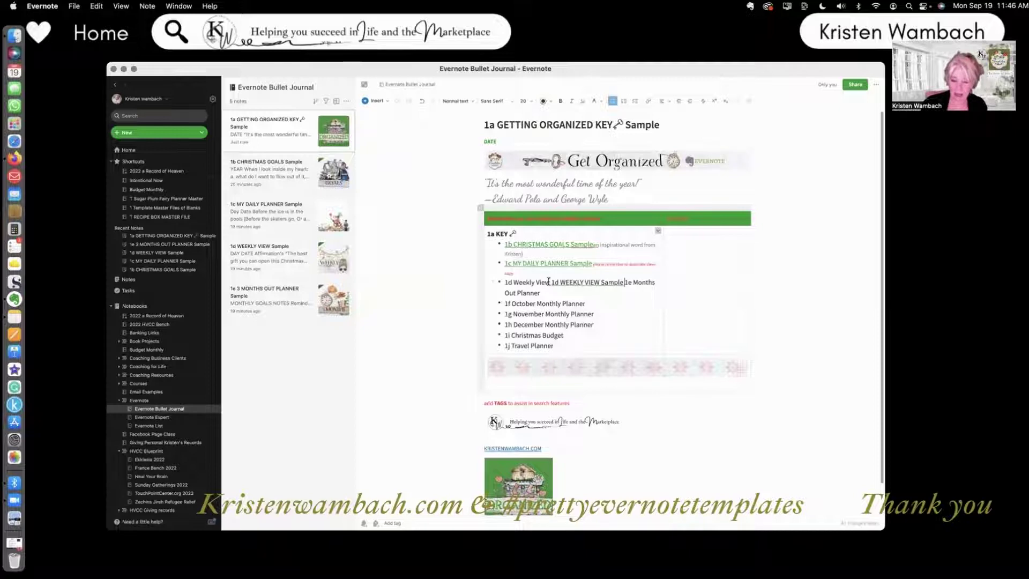
key("BackSpace")
key("BackSpace")
key("BackSpace")
key("BackSpace")
key("BackSpace")
key("BackSpace")
key("BackSpace")
key("BackSpace")
key("BackSpace")
key("BackSpace")
key("BackSpace")
key("BackSpace")
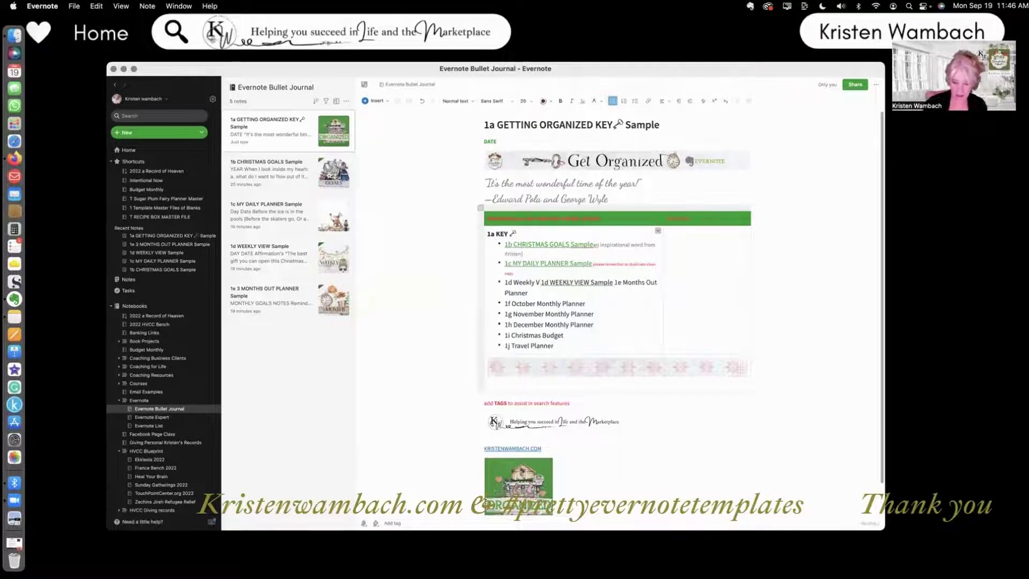
key("BackSpace")
key("BackSpace")
key("BackSpace")
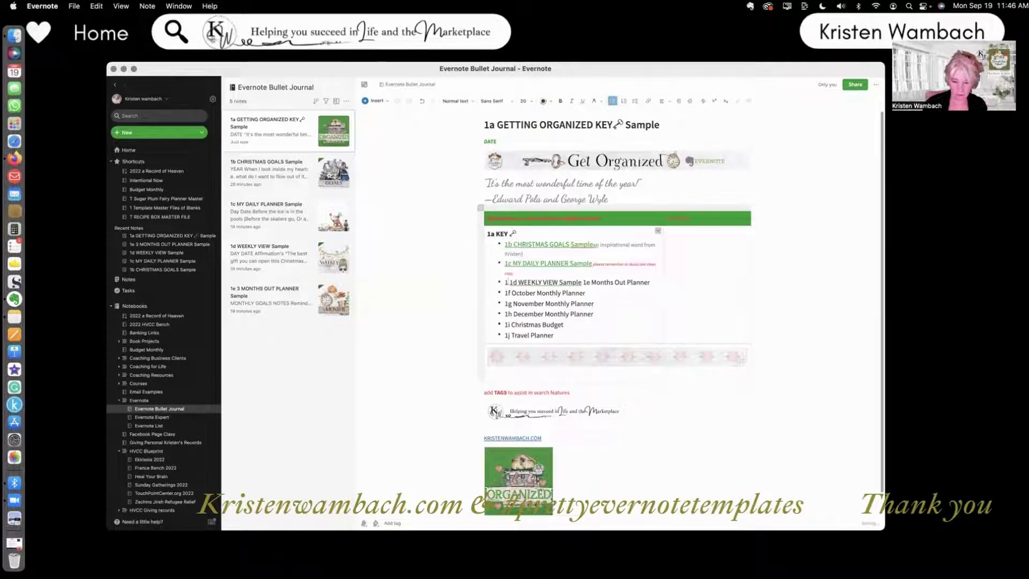
left_click(580, 281)
key("Return")
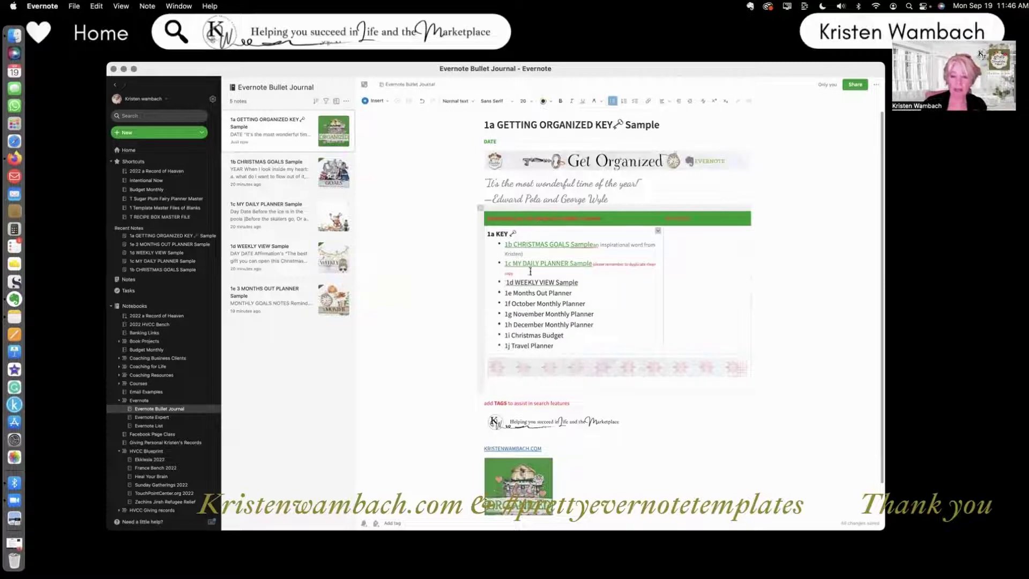
left_click(562, 284)
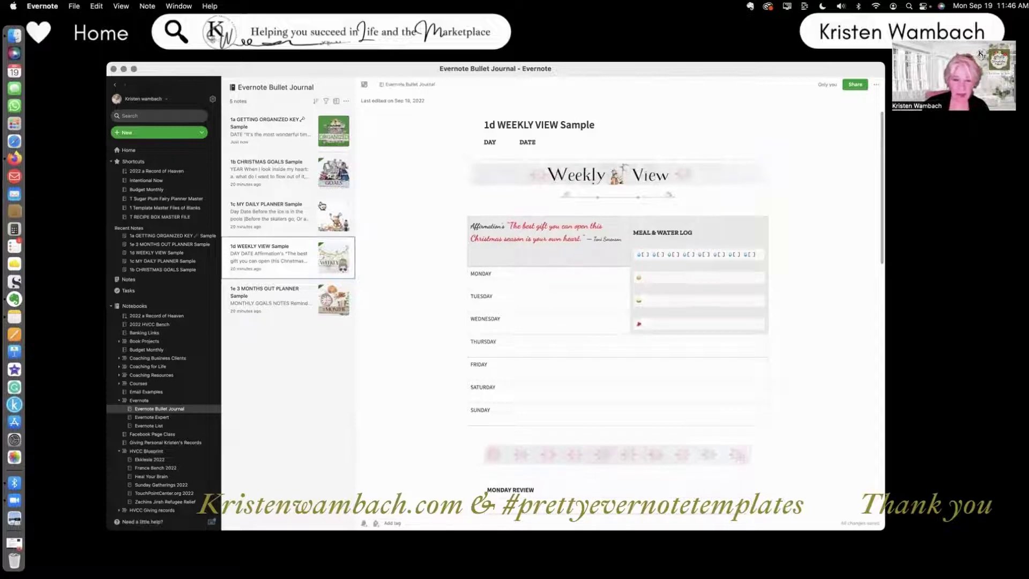
left_click(277, 133)
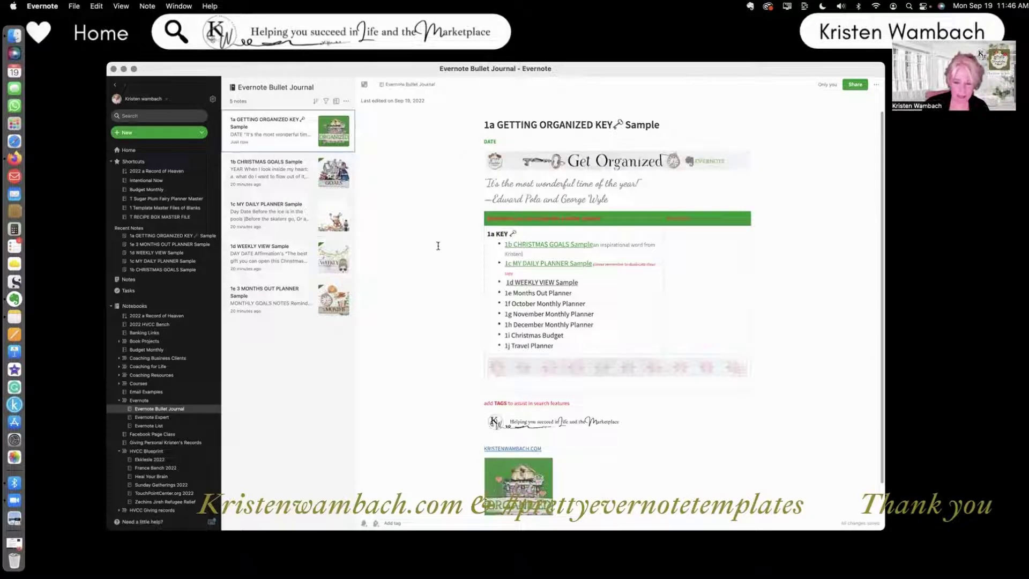
mouse_move(536, 246)
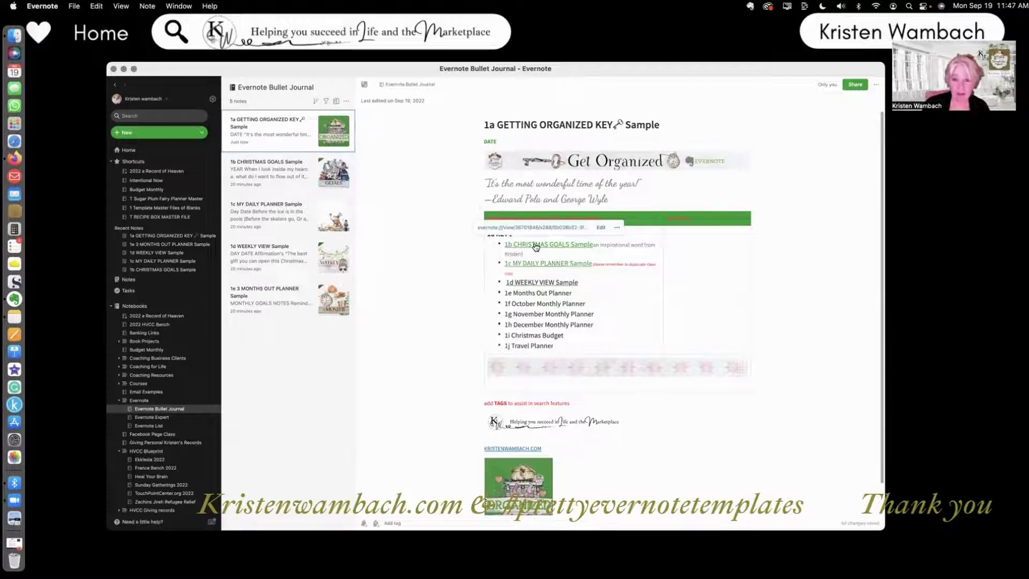
mouse_move(578, 248)
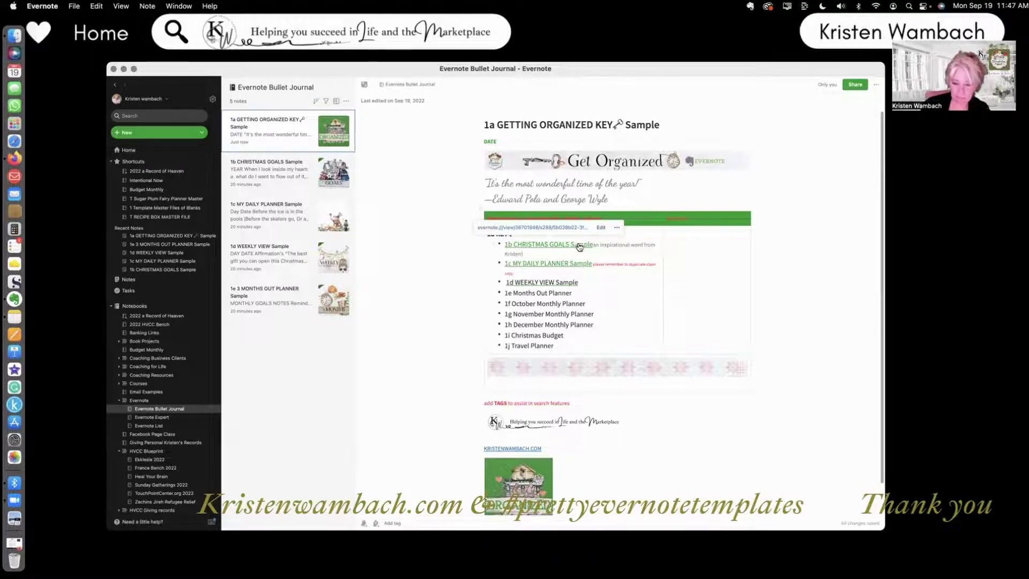
left_click(602, 228)
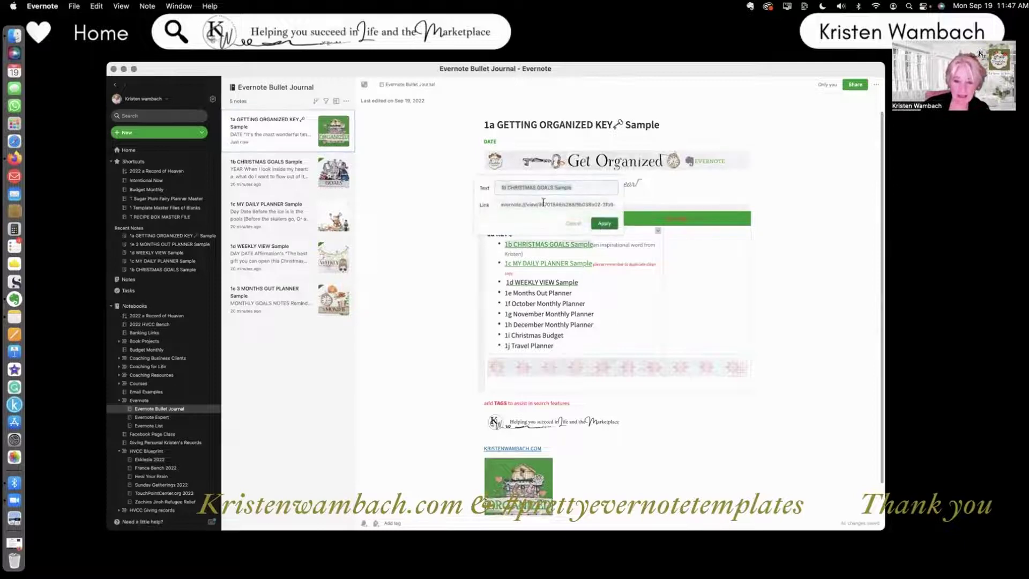
Shorten the first link's text to '1b CHRISTMAS GOALS' by removing 'Sample'
left_click(584, 188)
key("BackSpace")
key("BackSpace")
key("BackSpace")
key("BackSpace")
key("BackSpace")
key("BackSpace")
key("BackSpace")
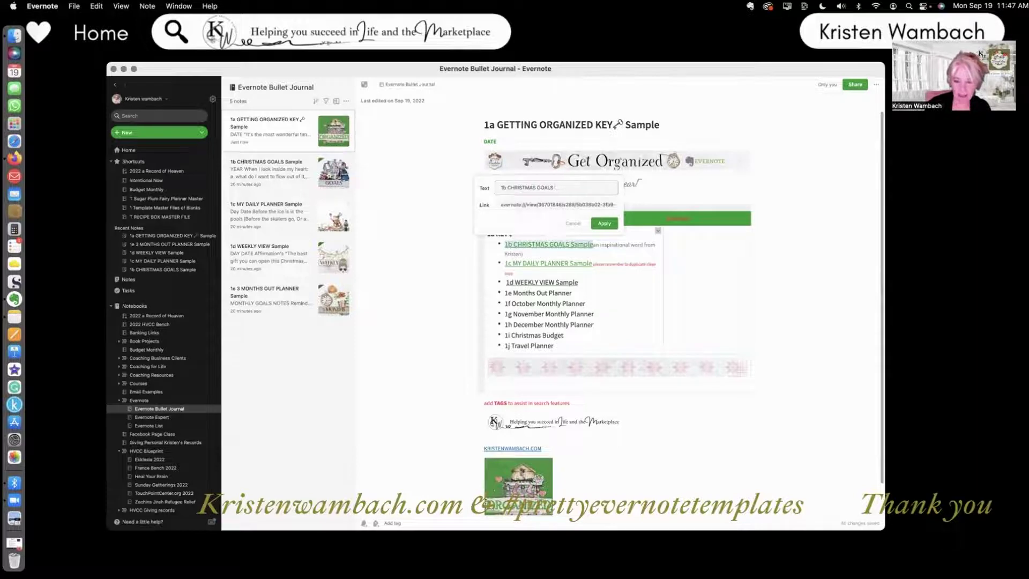
left_click(605, 225)
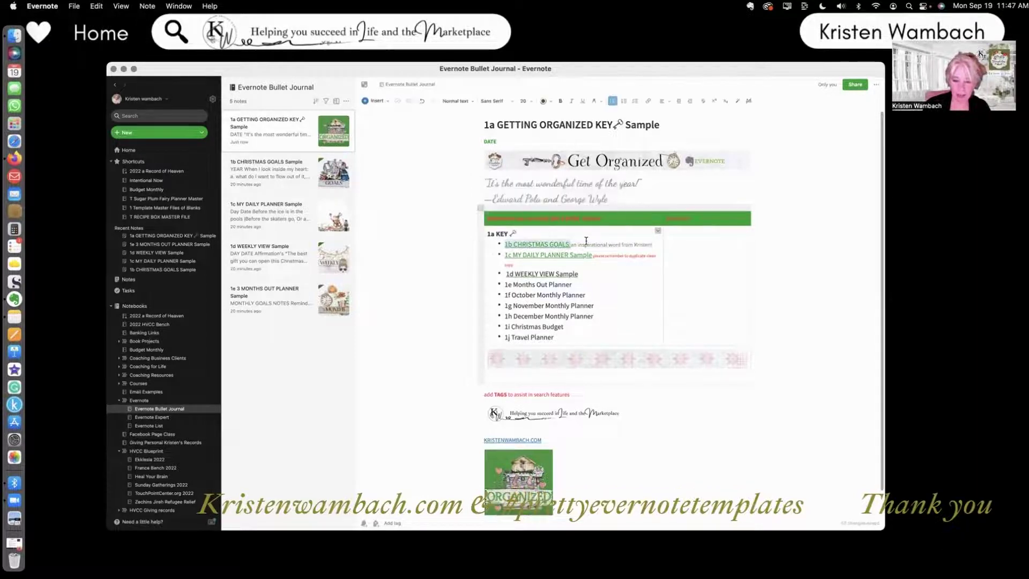
Edit the 1d link's text to '1d WEEKLY VIEW', dropping 'Sample', then deselect it
left_click(568, 277)
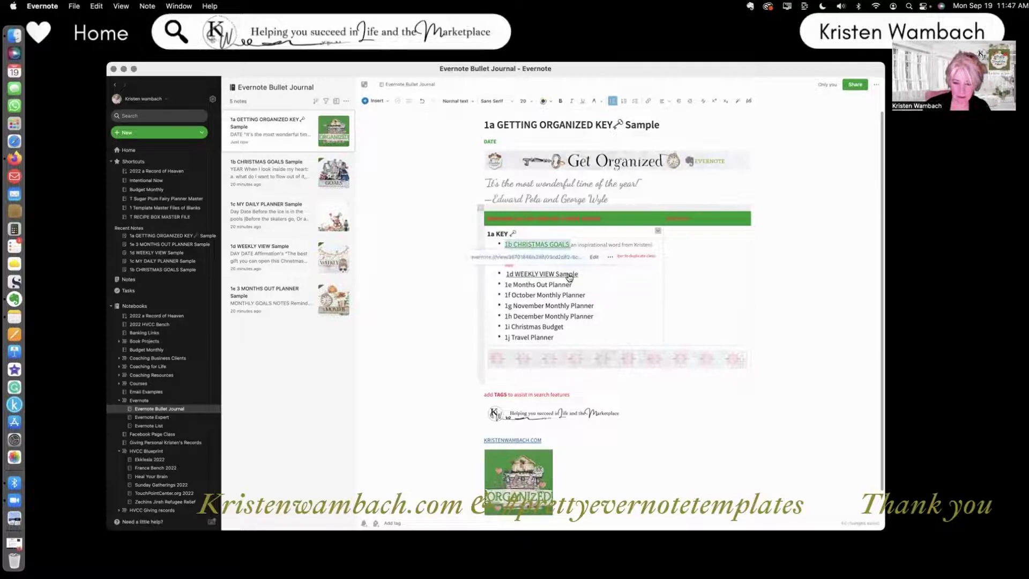
left_click(595, 259)
left_click(556, 217)
key("BackSpace")
key("BackSpace")
key("BackSpace")
key("BackSpace")
key("BackSpace")
key("BackSpace")
key("BackSpace")
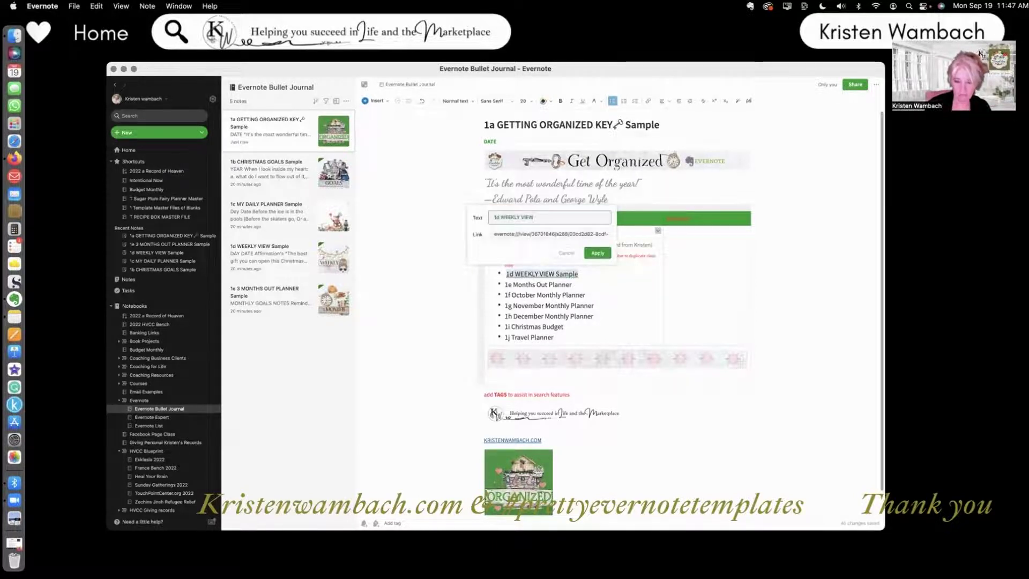
left_click(598, 253)
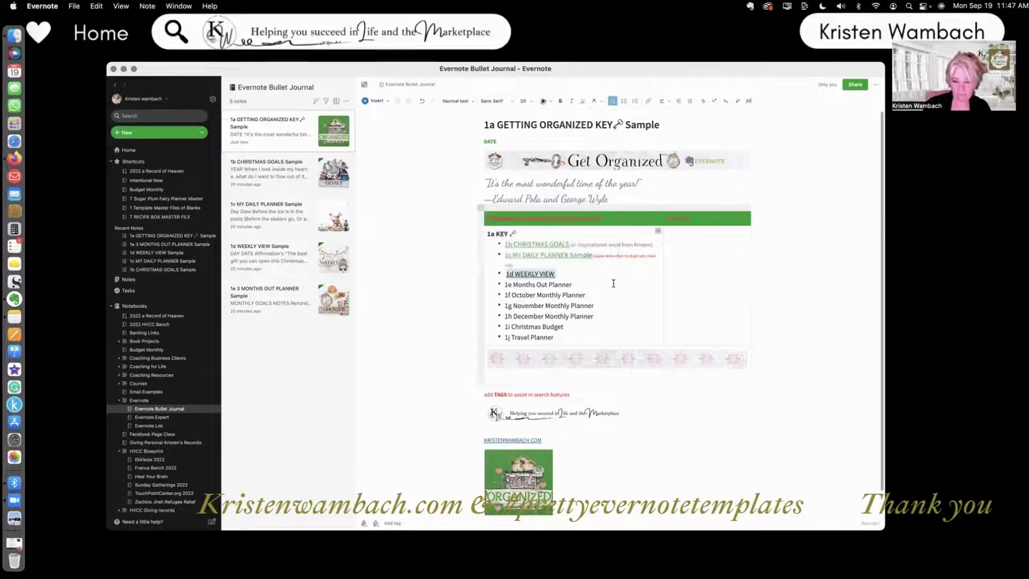
left_click(633, 300)
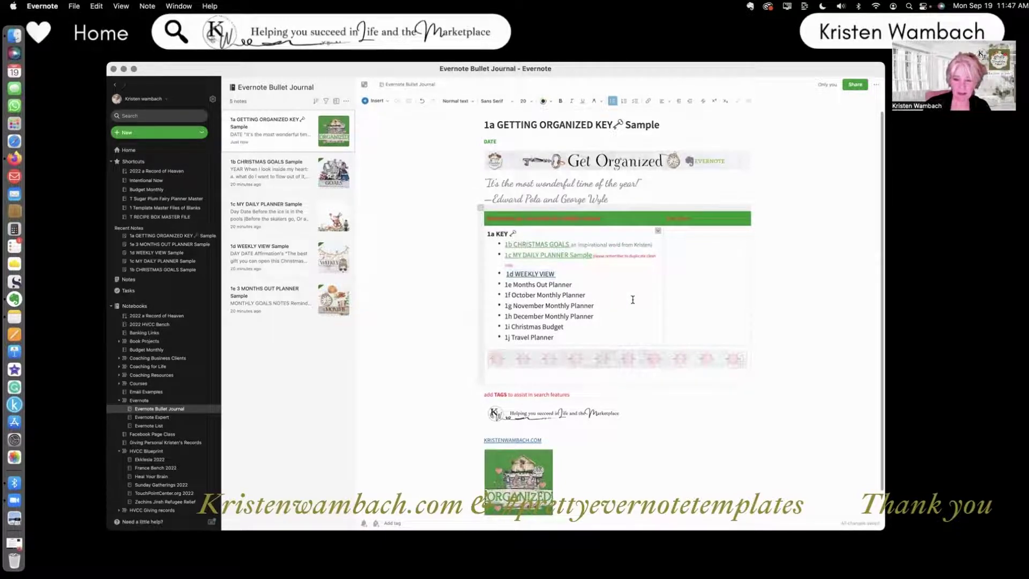